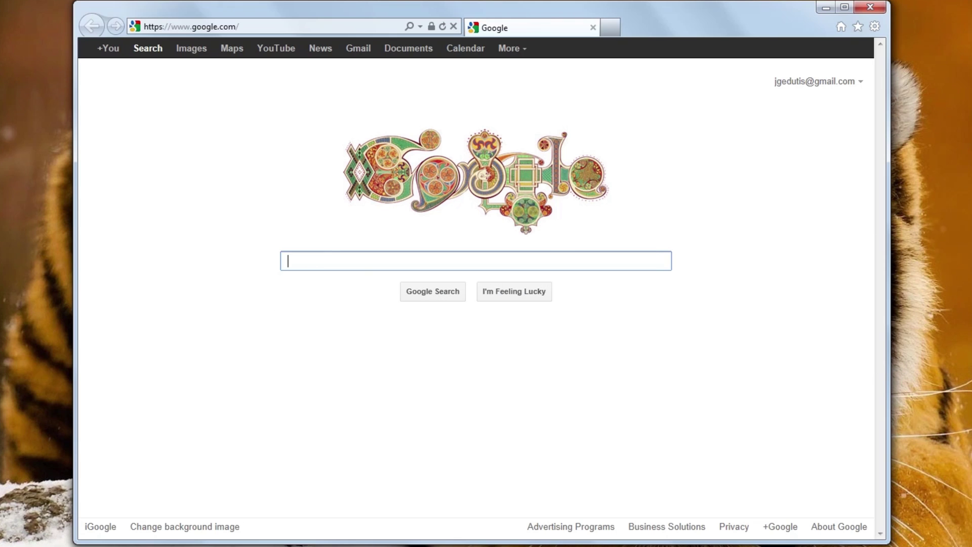
# Open an InPrivate window with Ctrl+Shift+P, start another from a new tab's InPrivate link, then close it
pyautogui.hotkey('ctrl', 'shift', 'p')
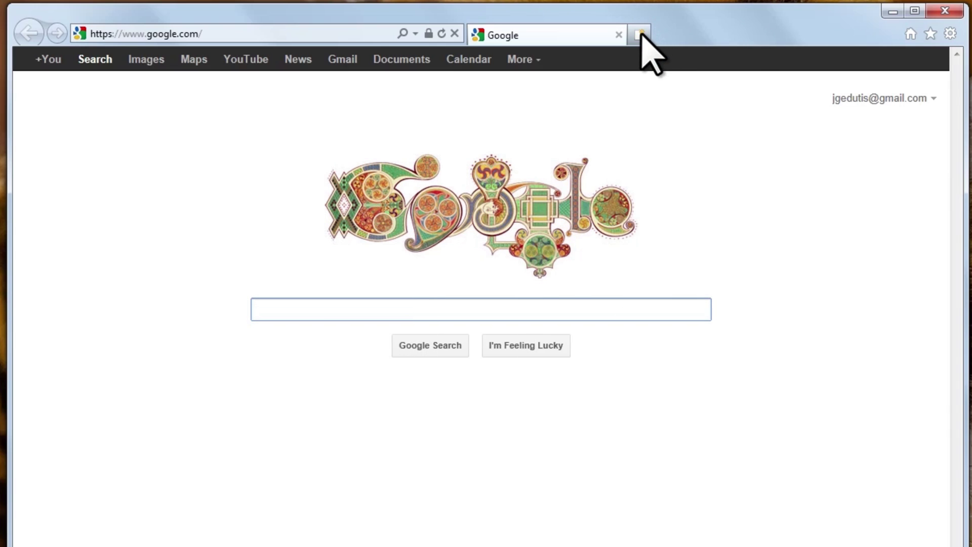
pyautogui.click(641, 35)
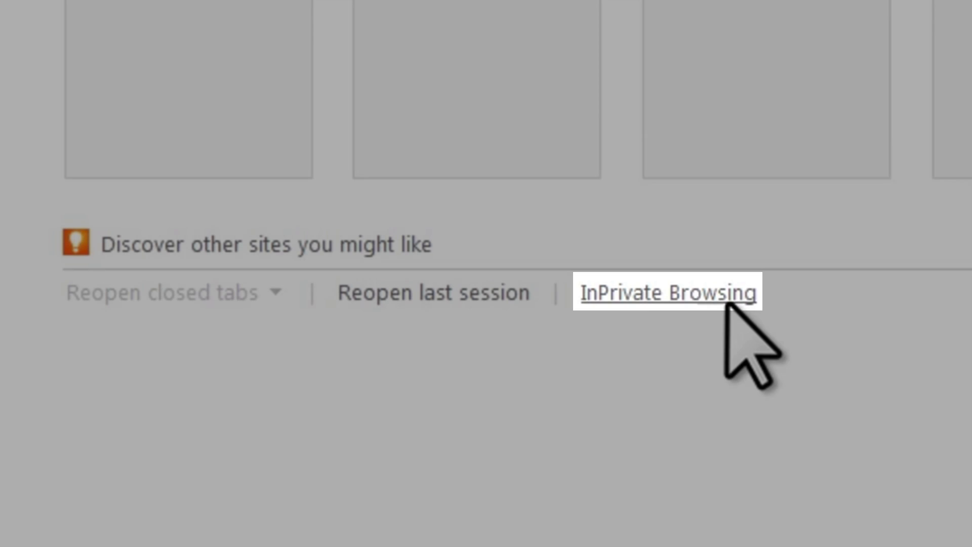
pyautogui.click(732, 302)
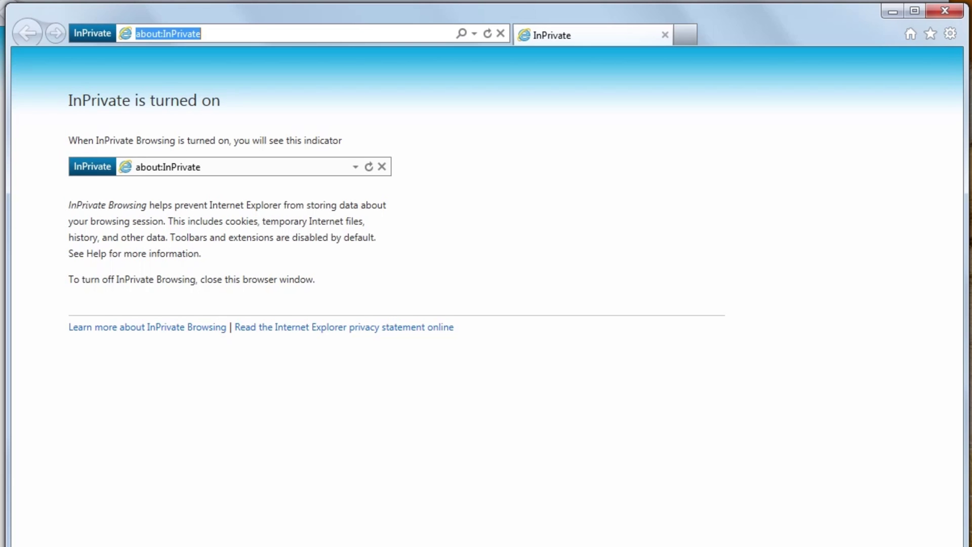
pyautogui.click(944, 10)
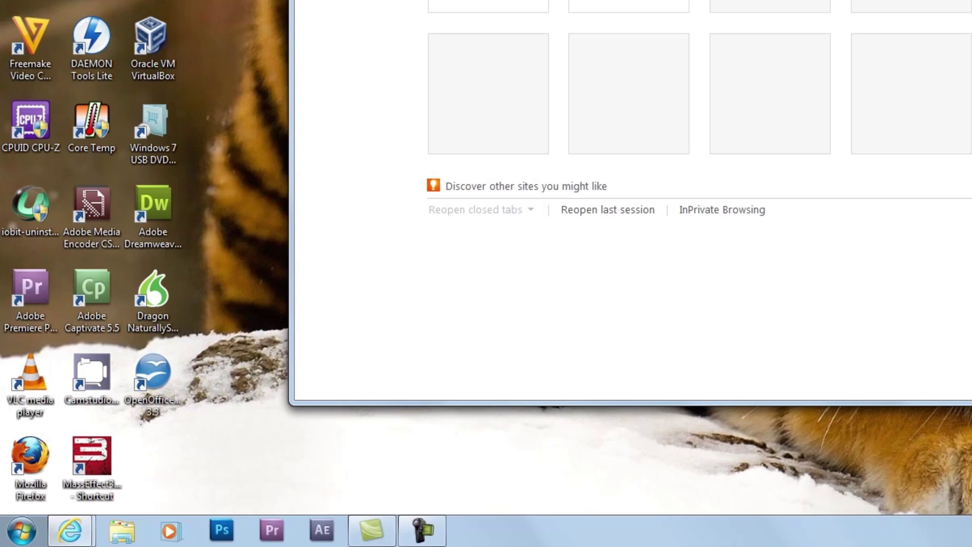
# After previewing pinning Firefox, launch Internet Explorer InPrivate from its taskbar jump list
pyautogui.click(30, 529)
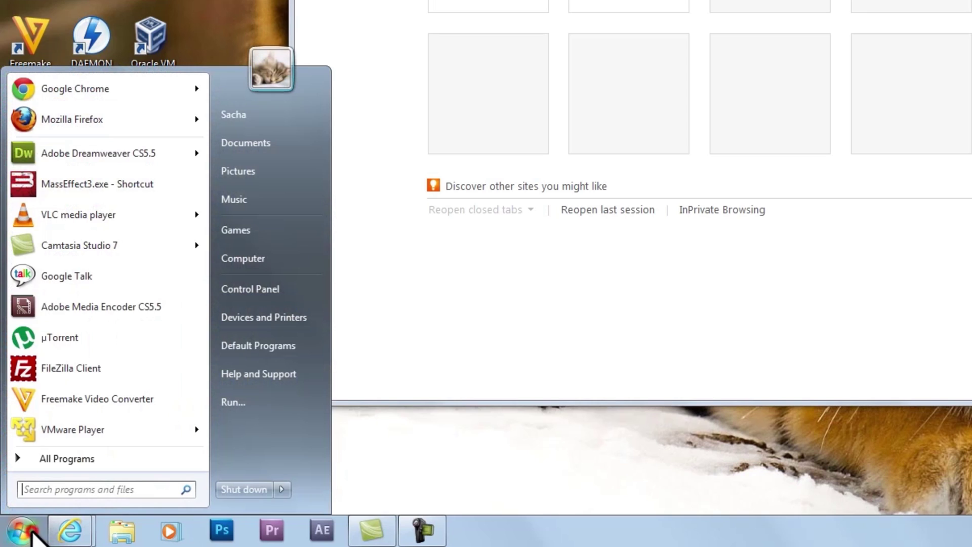
pyautogui.moveTo(38, 124)
pyautogui.mouseDown()
pyautogui.moveTo(83, 451)
pyautogui.moveTo(107, 534)
pyautogui.moveTo(44, 98)
pyautogui.moveTo(44, 132)
pyautogui.mouseUp()
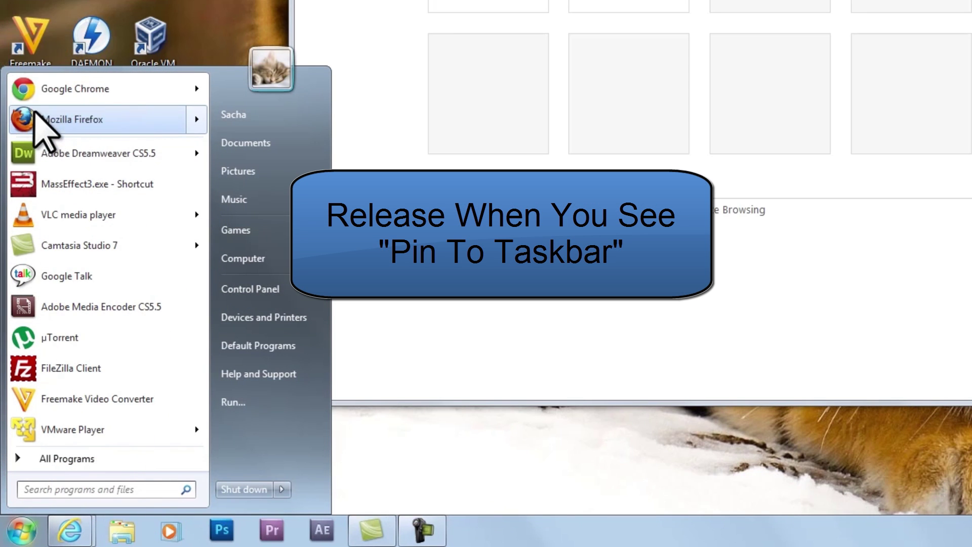
pyautogui.click(757, 484)
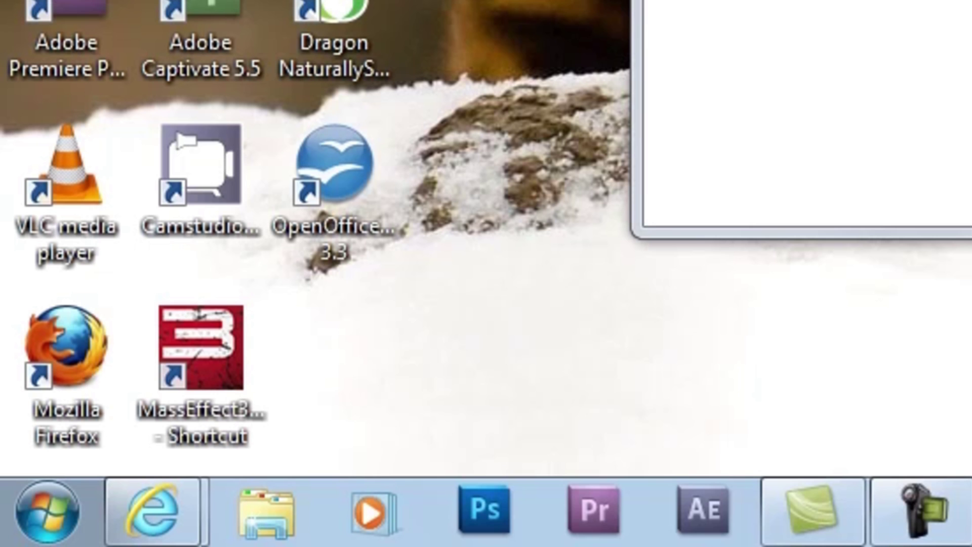
pyautogui.rightClick(175, 510)
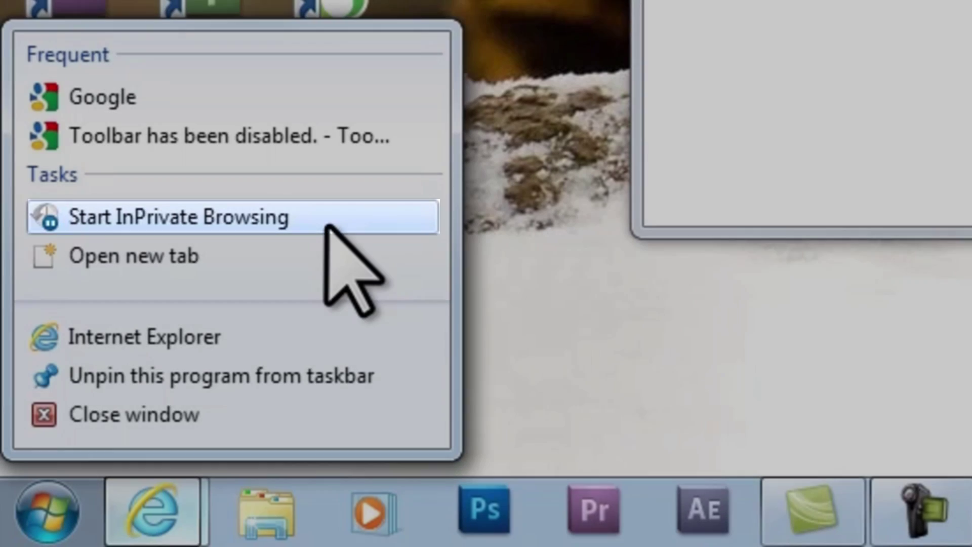
pyautogui.click(327, 226)
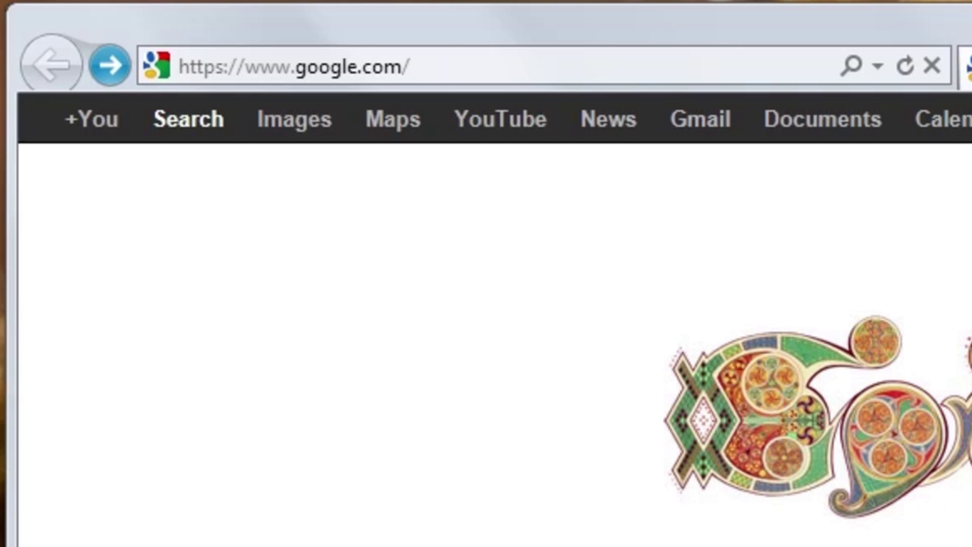
# Go to jagtutorials.com by typing 'JAG' and accepting the suggested address
pyautogui.click(451, 68)
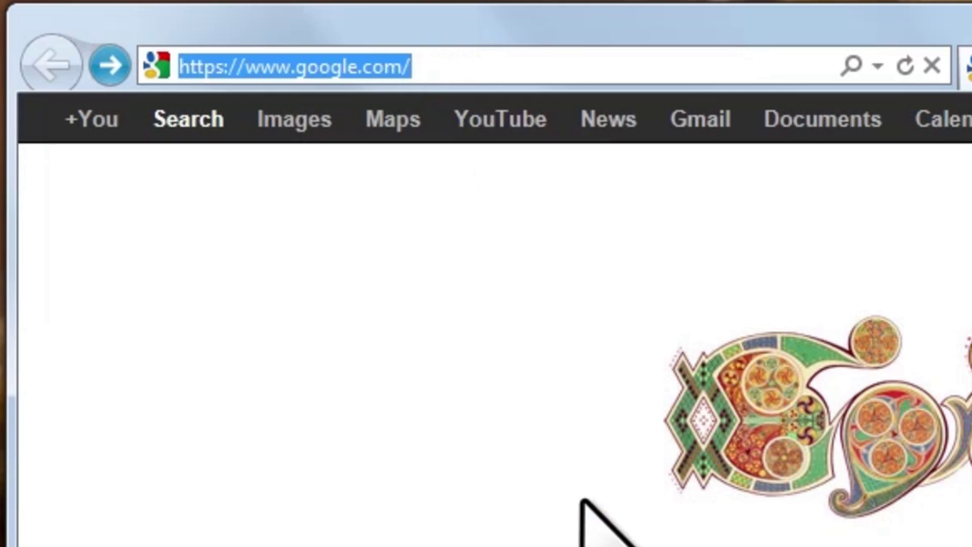
pyautogui.write('JAG')
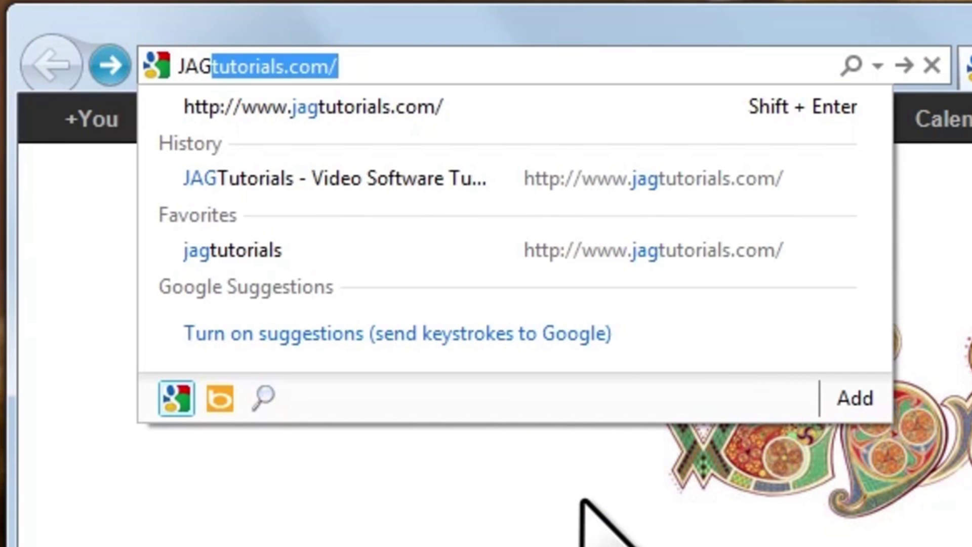
pyautogui.press('Return')
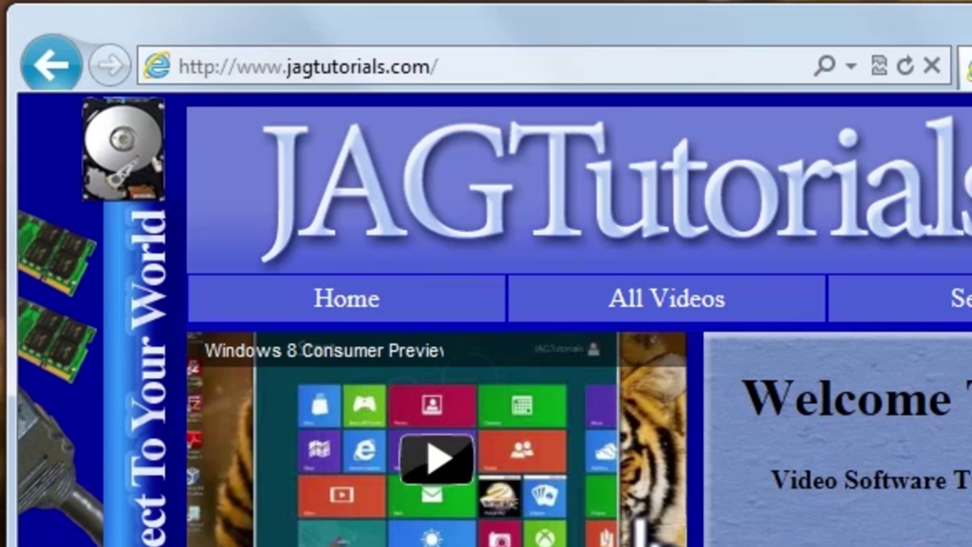
# Review the address bar's remembered sites, then leave the address field cleared and ready for input
pyautogui.click(441, 65)
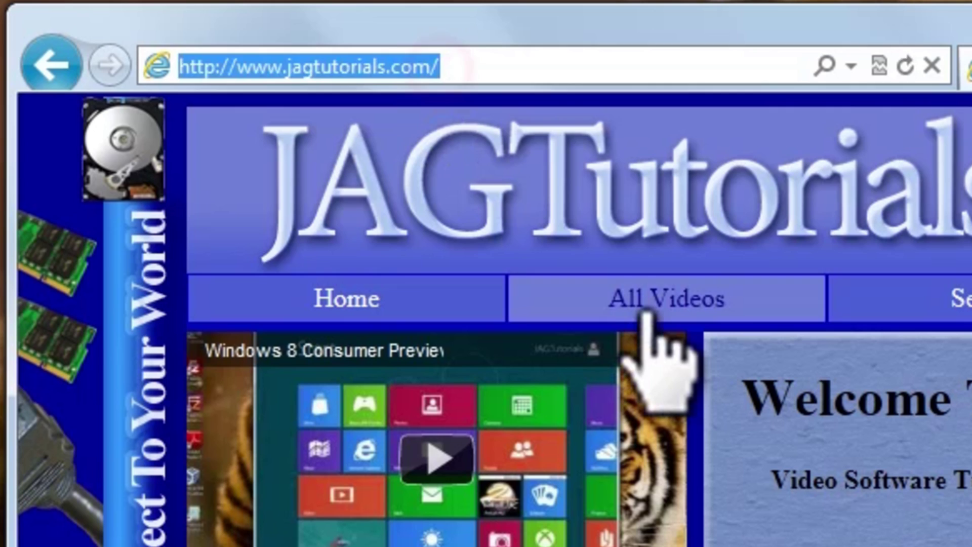
pyautogui.write('wea')
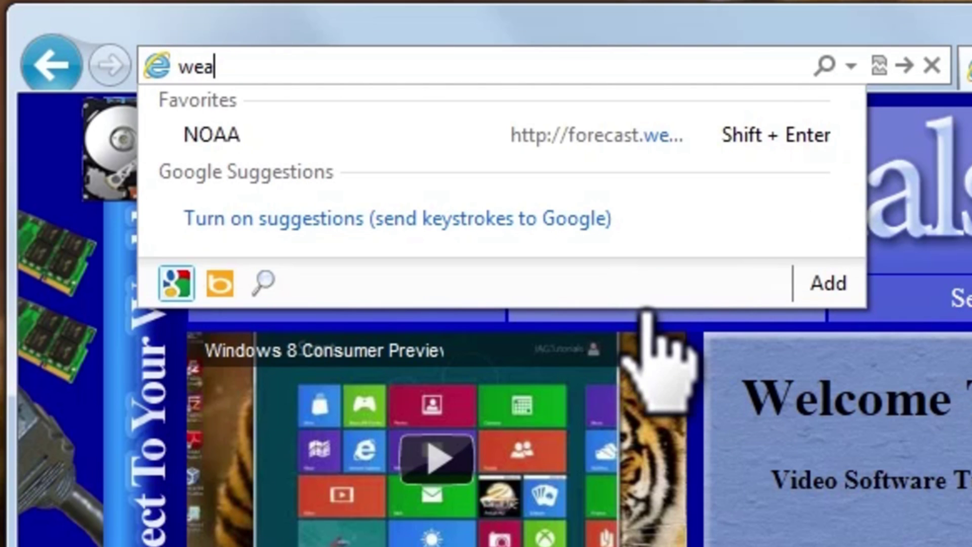
pyautogui.press('BackSpace')
pyautogui.press('BackSpace')
pyautogui.press('BackSpace')
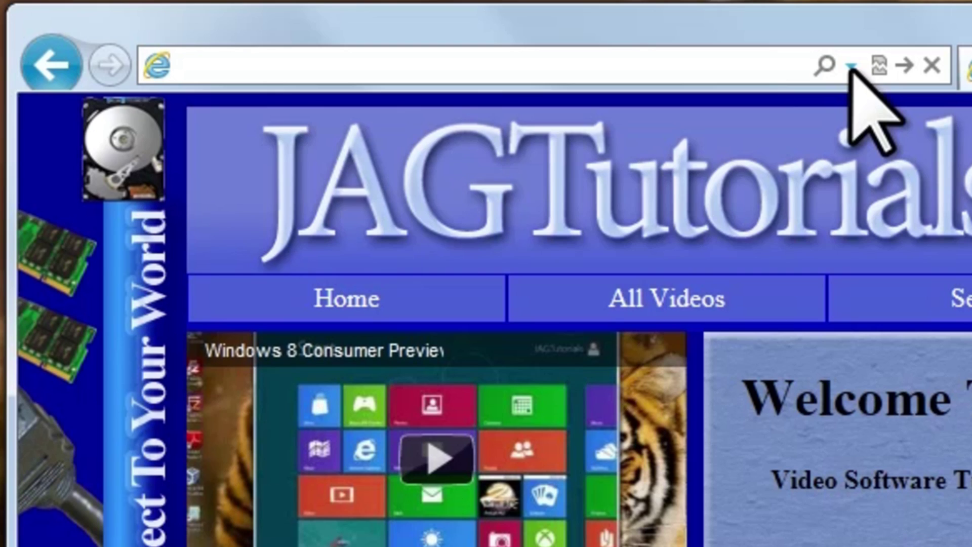
pyautogui.click(851, 66)
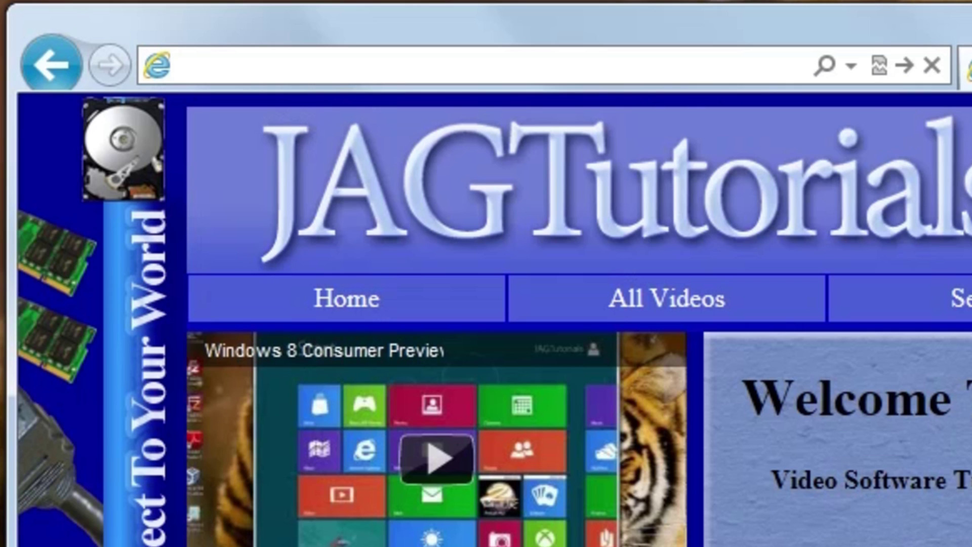
pyautogui.press('Escape')
pyautogui.click(478, 66)
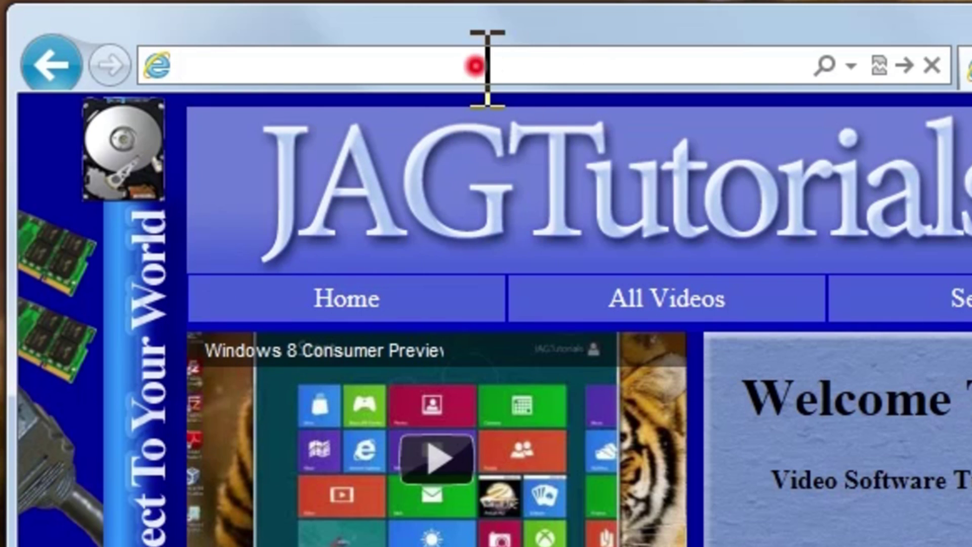
# Load weather.com, then reopen it in a new tab via the 'wea' autocomplete suggestion
pyautogui.write('weather.com')
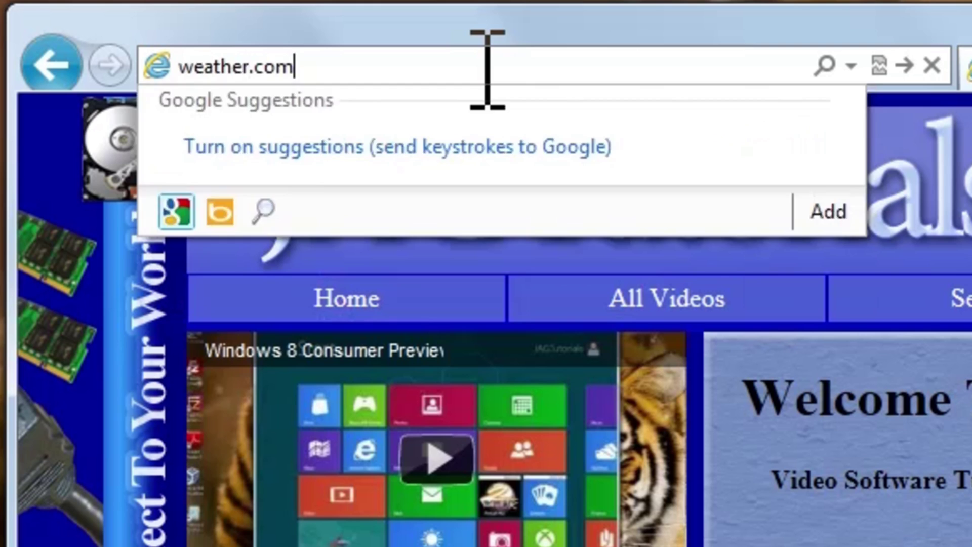
pyautogui.press('Return')
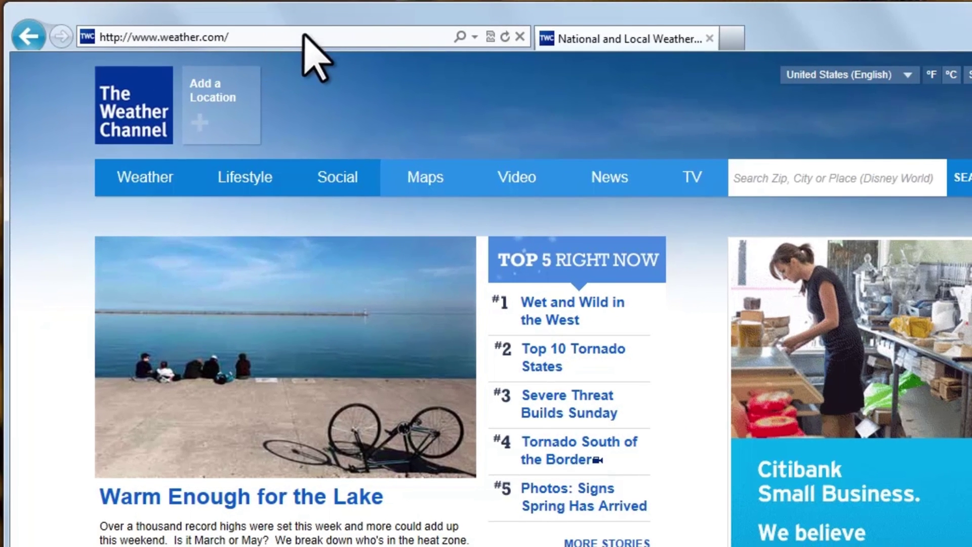
pyautogui.click(732, 36)
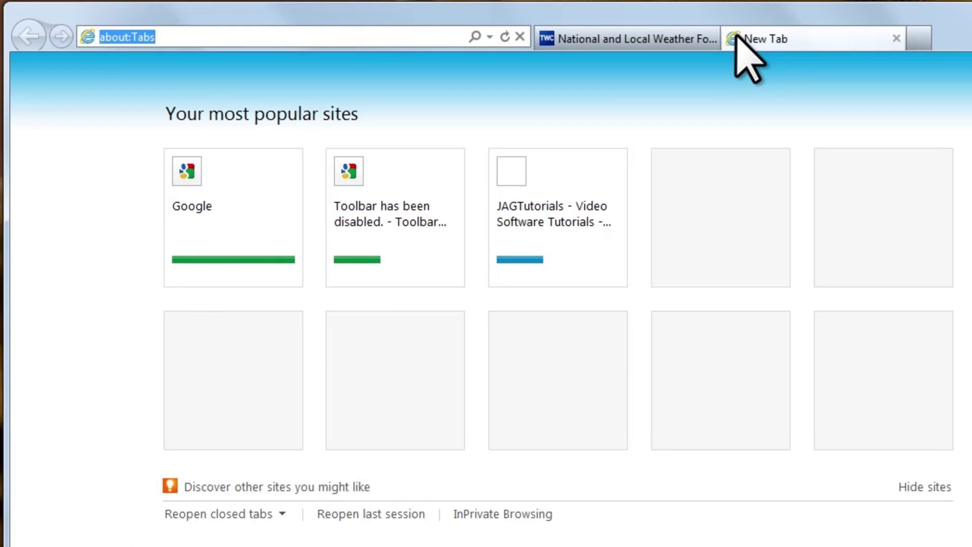
pyautogui.write('weather.com/')
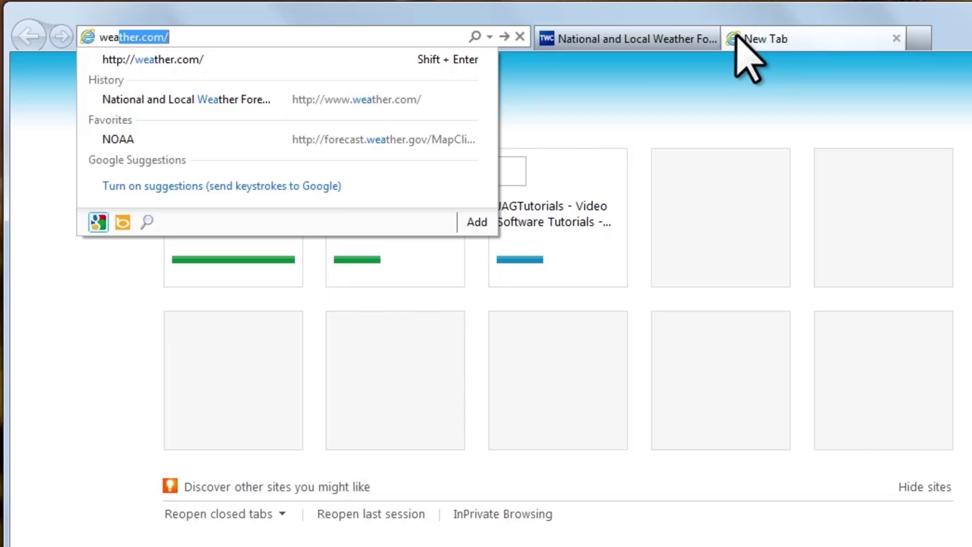
pyautogui.press('Return')
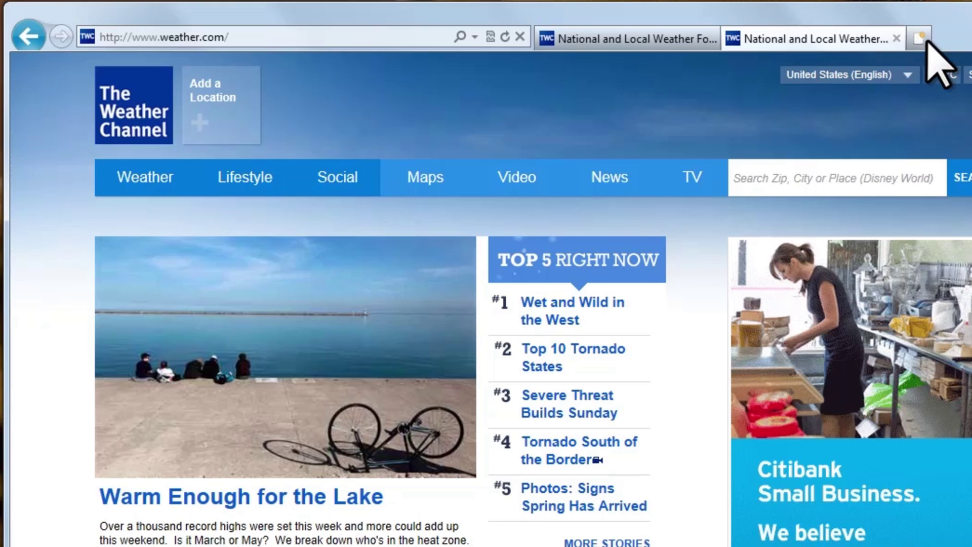
# From another new tab, start an InPrivate window and browse to cnn.com in it
pyautogui.click(921, 38)
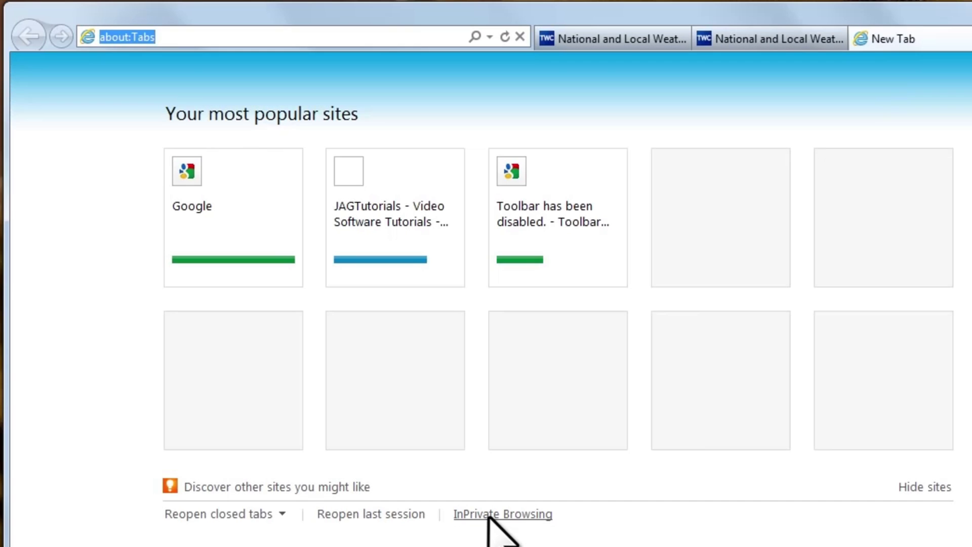
pyautogui.click(489, 514)
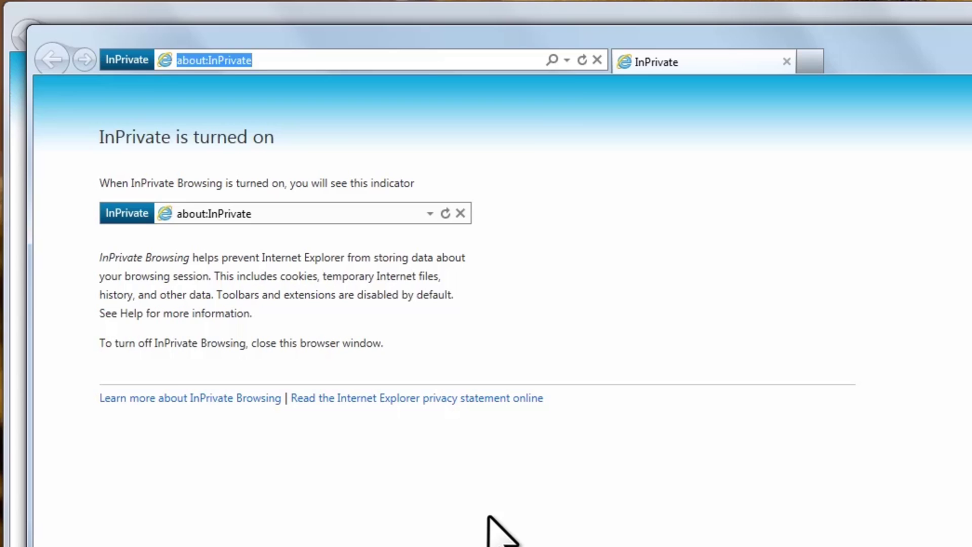
pyautogui.write('cnn')
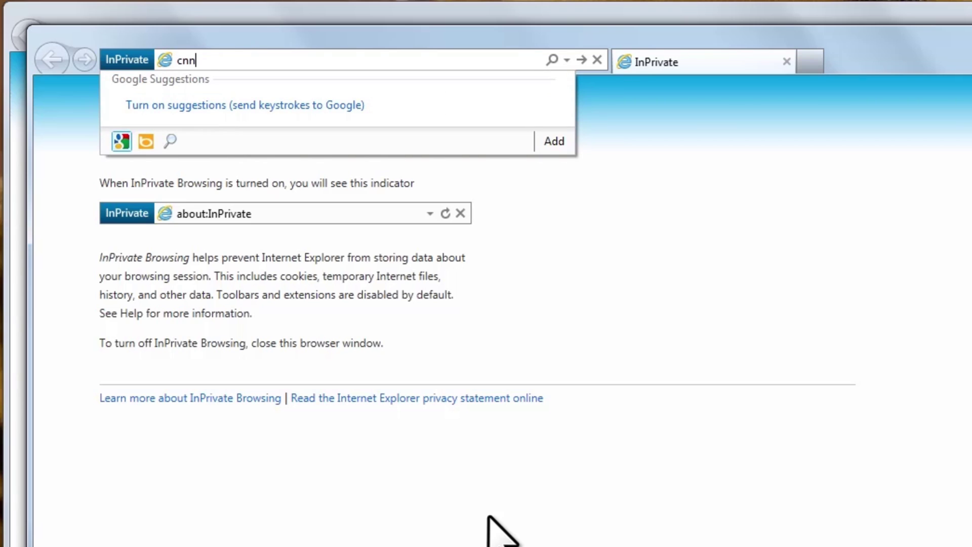
pyautogui.write('.com')
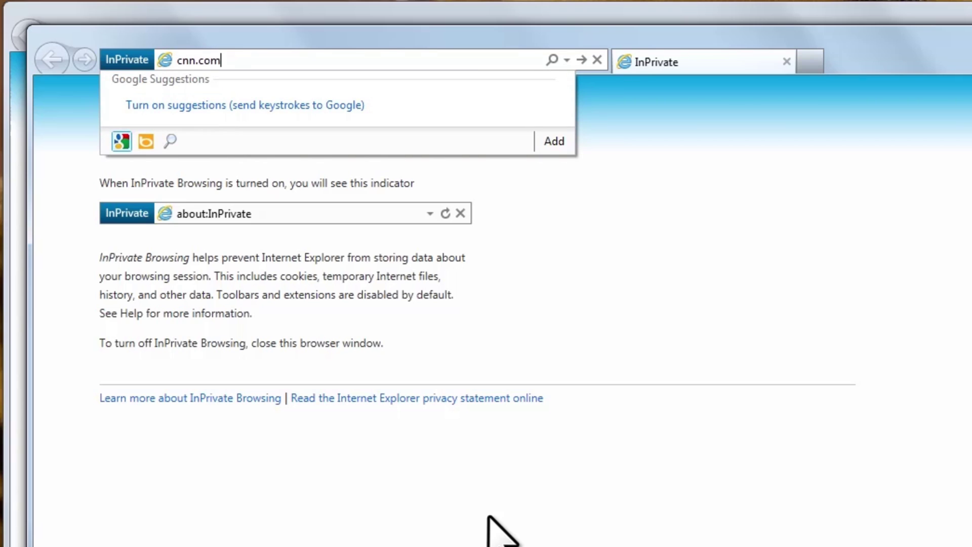
pyautogui.press('Return')
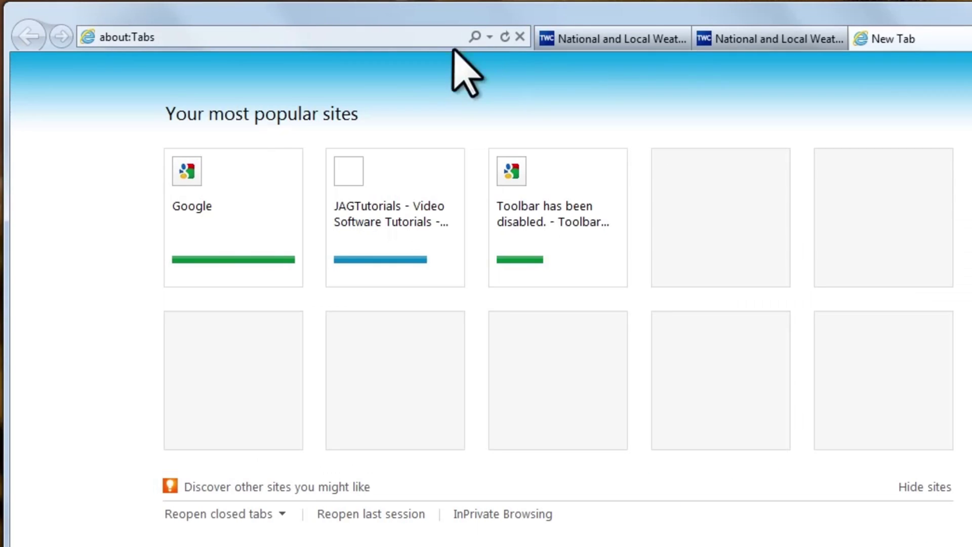
# Type 'cnn' in the regular address bar to confirm no history match, then launch InPrivate again
pyautogui.click(370, 38)
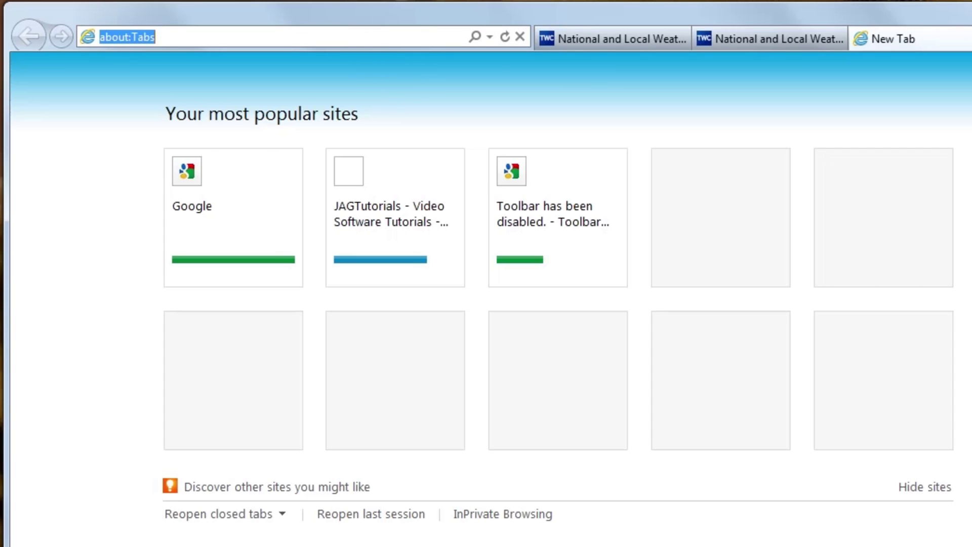
pyautogui.write('cnn')
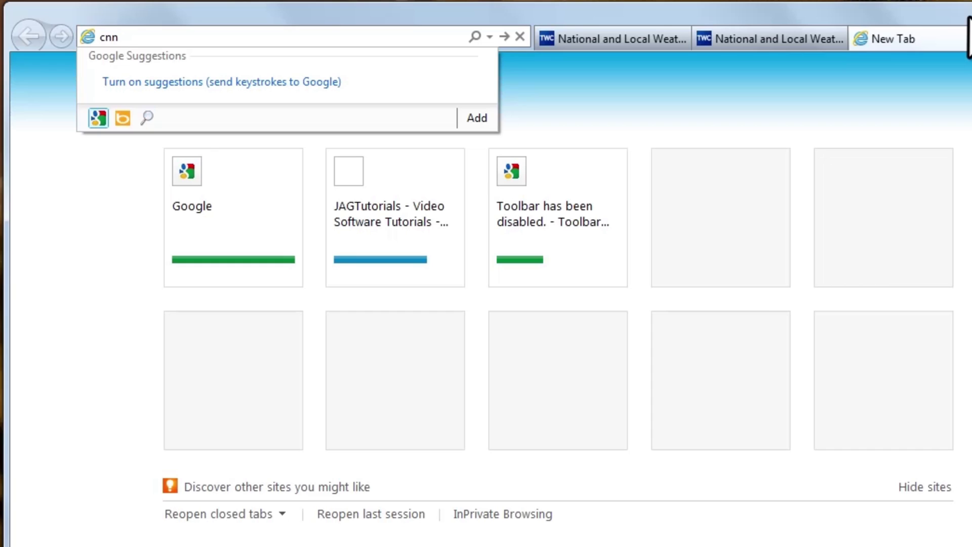
pyautogui.click(967, 15)
pyautogui.click(507, 514)
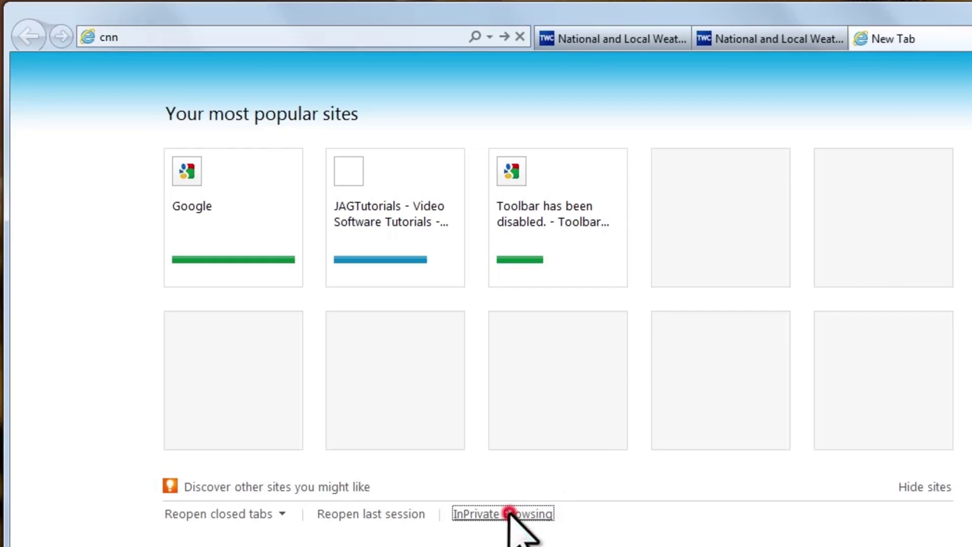